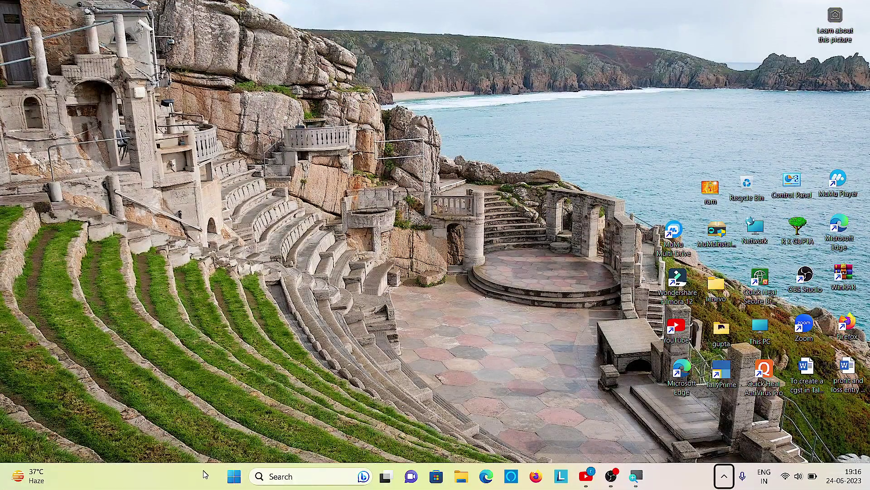
Open Google Chrome with the second user profile.
left_click(235, 477)
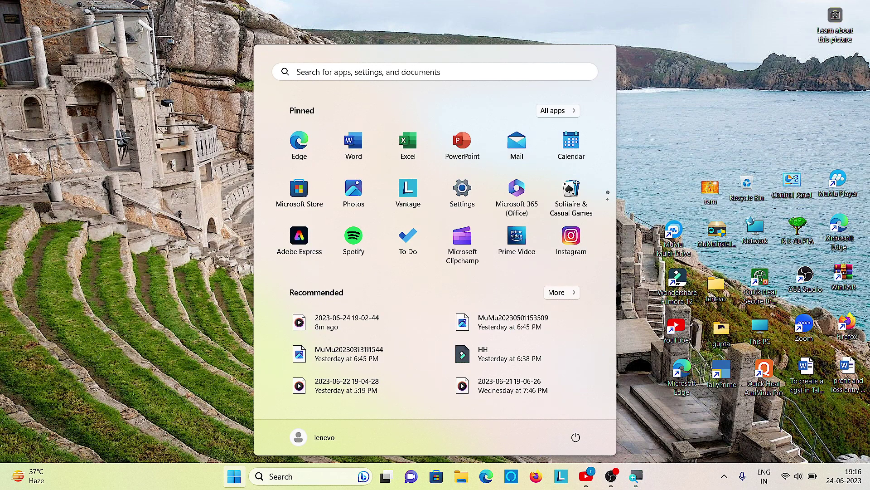
left_click(402, 71)
left_click(294, 123)
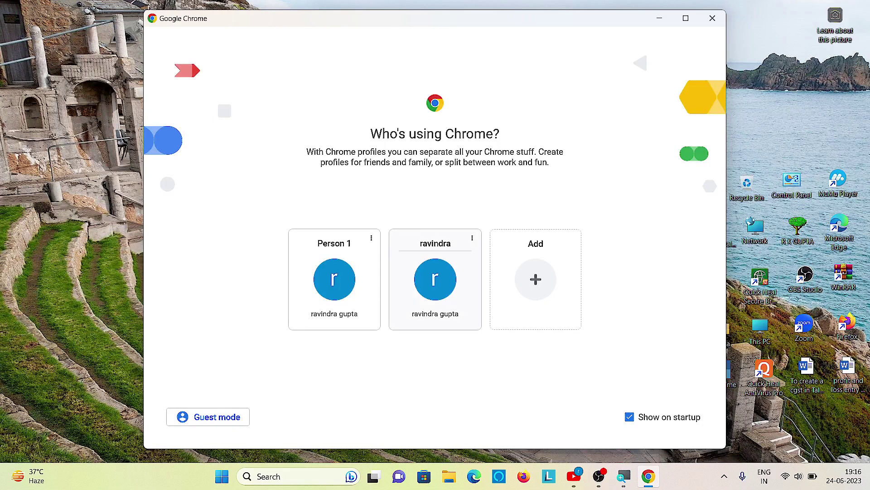
left_click(439, 280)
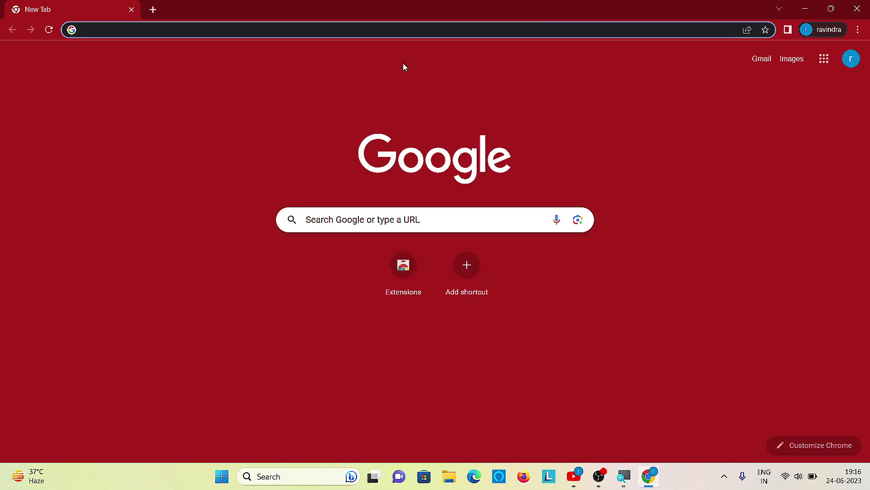
Search Google for "filmora download" and open the sponsored Free Download result for Wondershare Filmora.
left_click(387, 226)
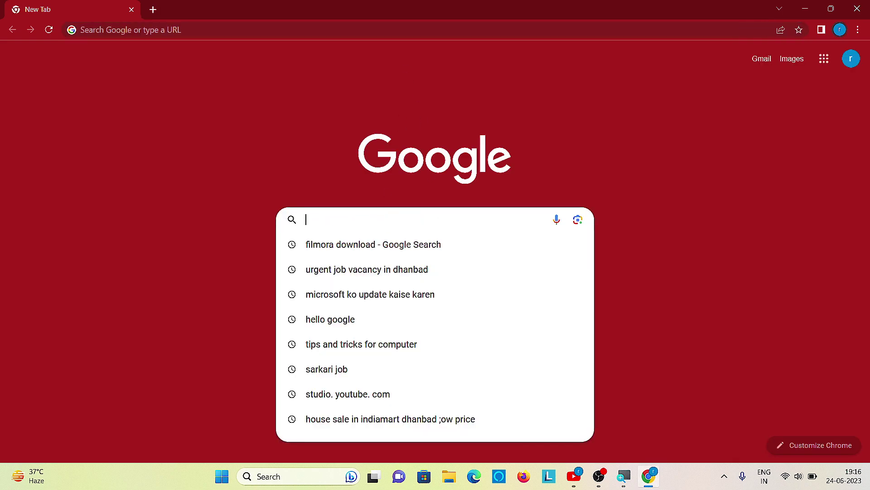
left_click(387, 249)
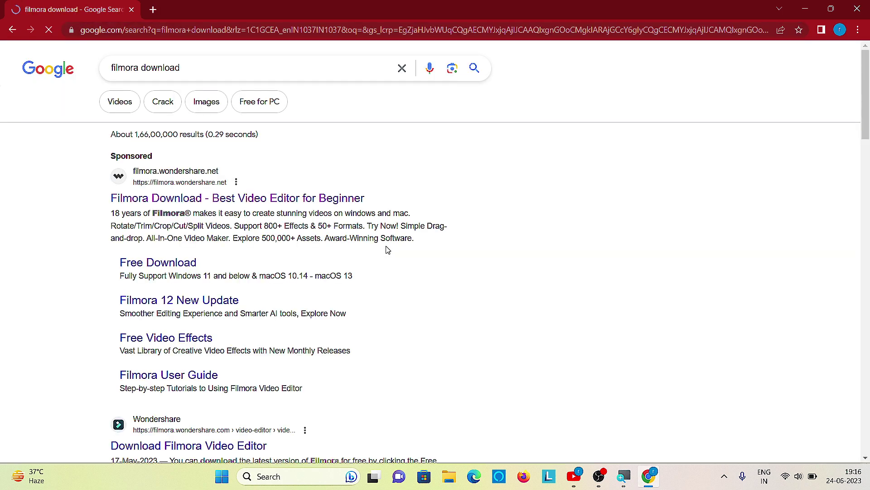
left_click(174, 268)
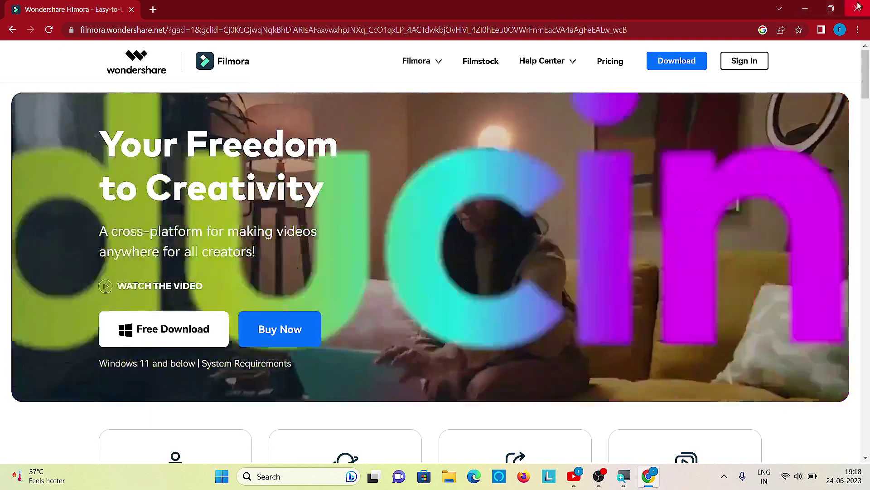
Close the browser, launch Wondershare Filmora from the desktop and create a new 16:9 widescreen project.
left_click(858, 7)
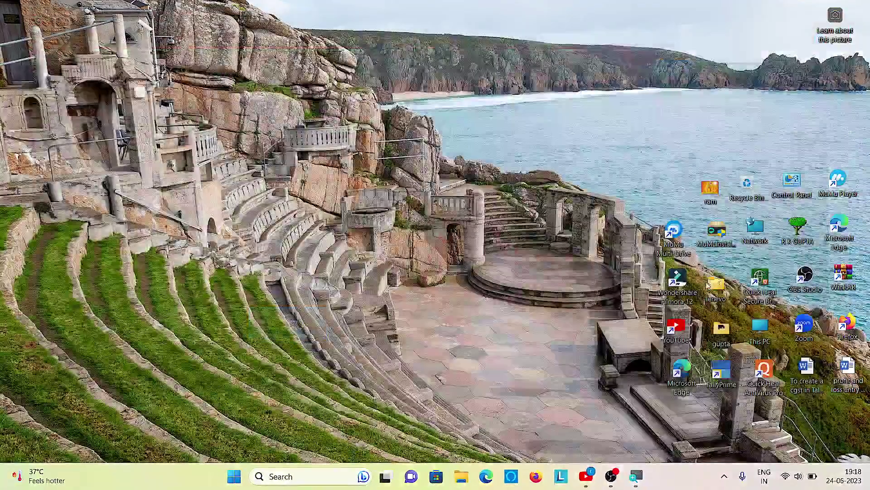
double_click(678, 277)
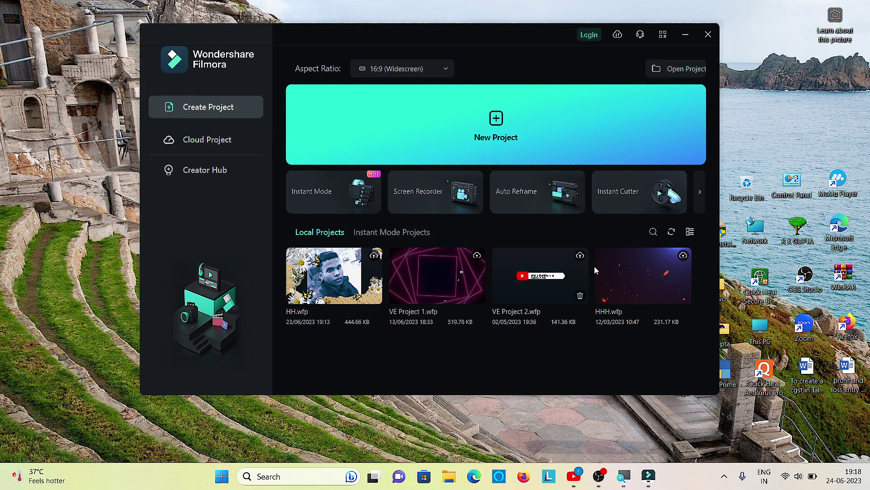
left_click(496, 117)
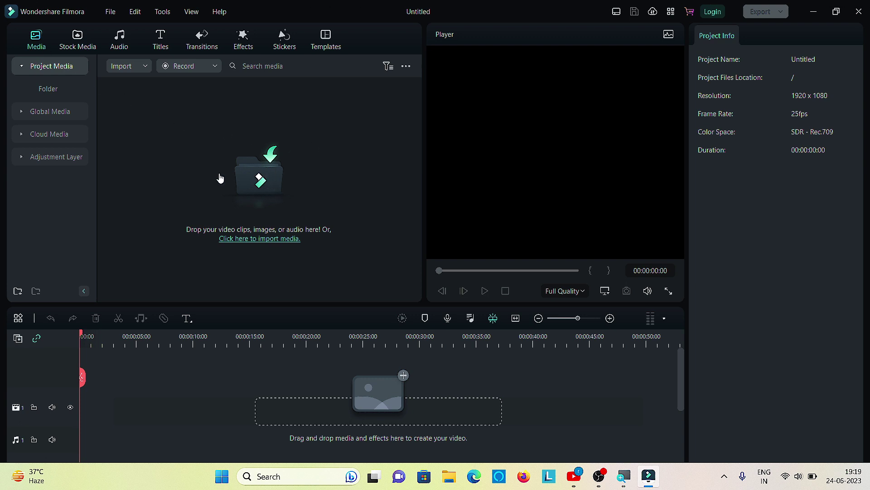
Look through the Downloads, Documents, Pictures, Music and OneDrive folders for media to import, and leave without importing.
left_click(264, 179)
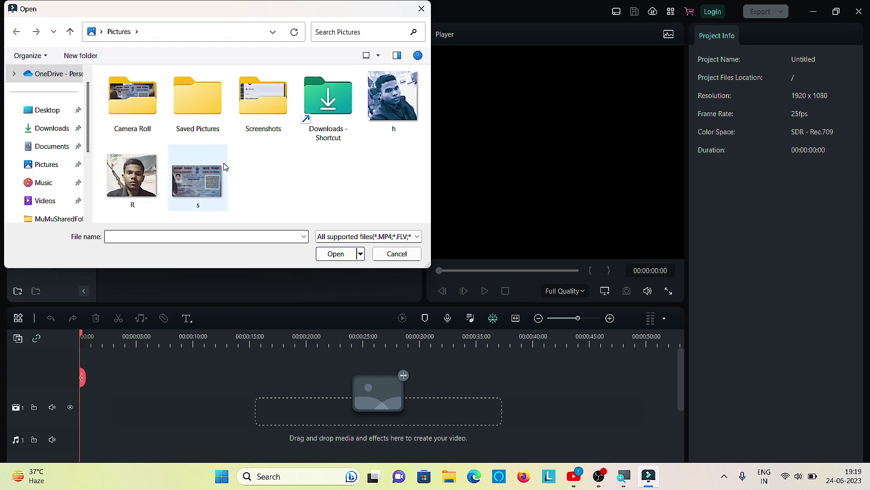
left_click(45, 113)
left_click(50, 130)
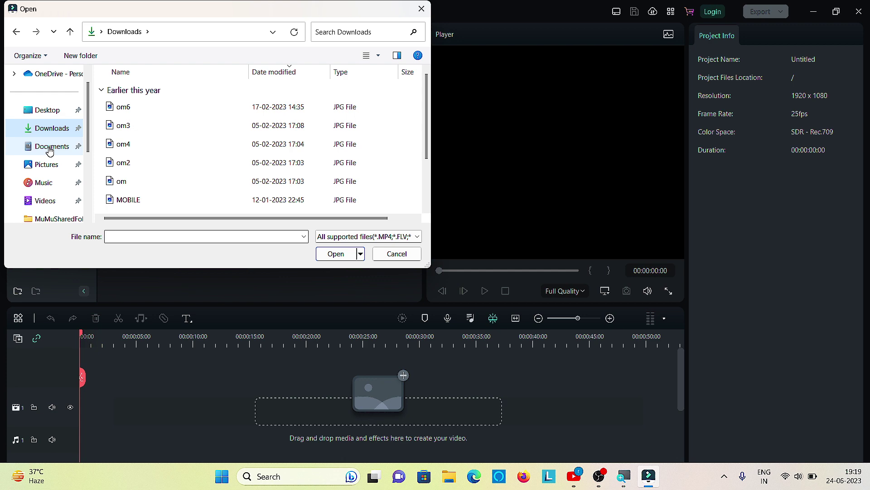
left_click(50, 149)
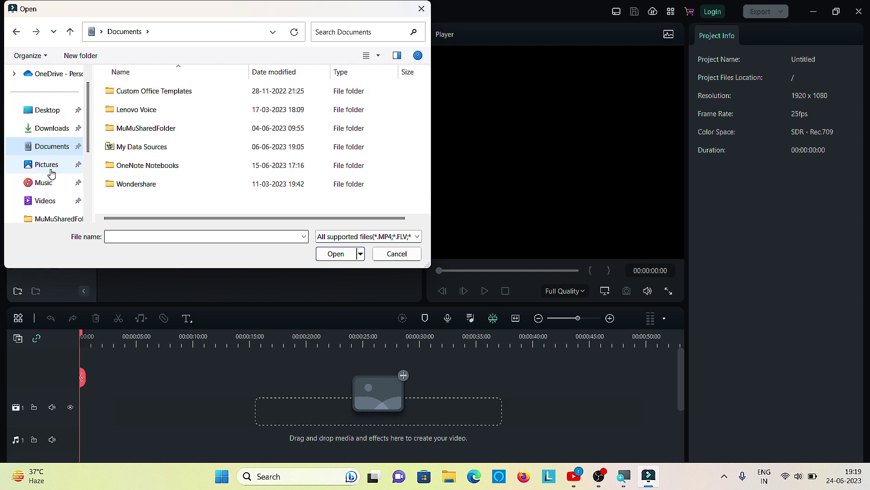
left_click(48, 170)
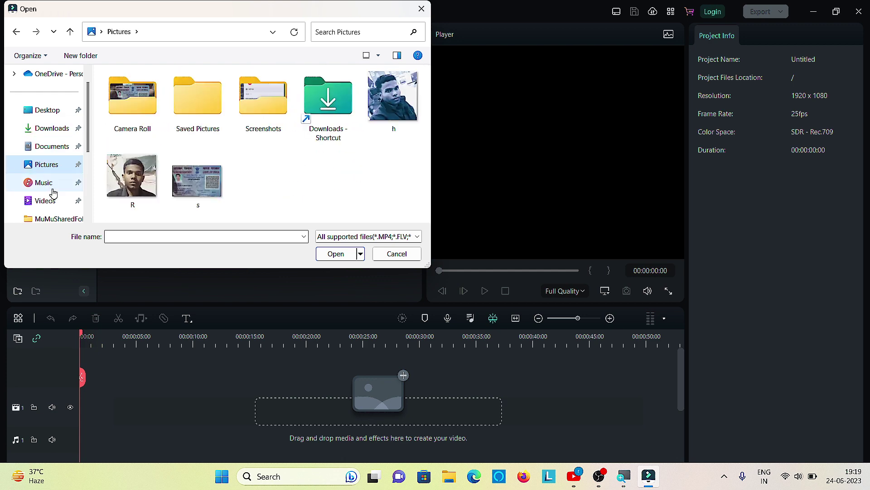
left_click(51, 186)
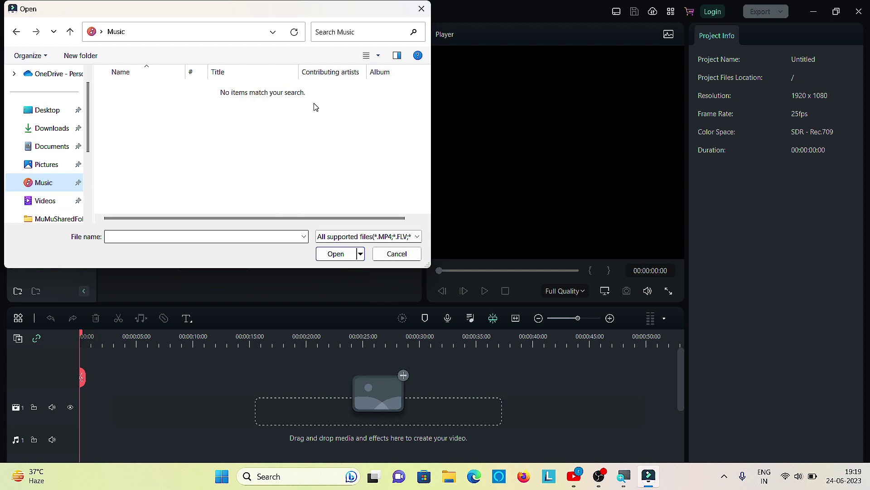
left_click(57, 131)
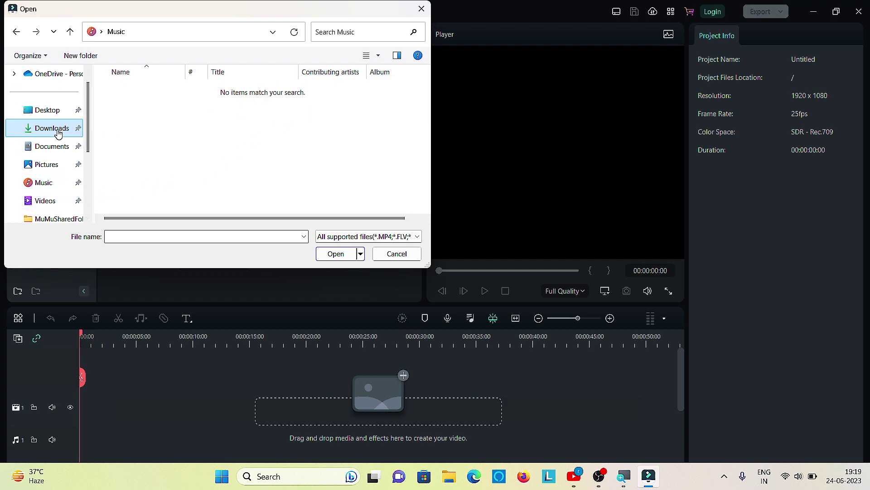
left_click(57, 78)
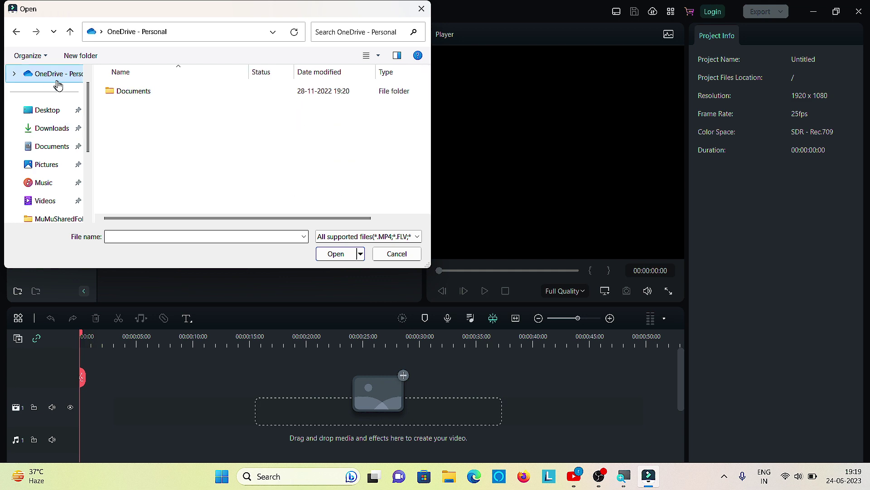
key("Escape")
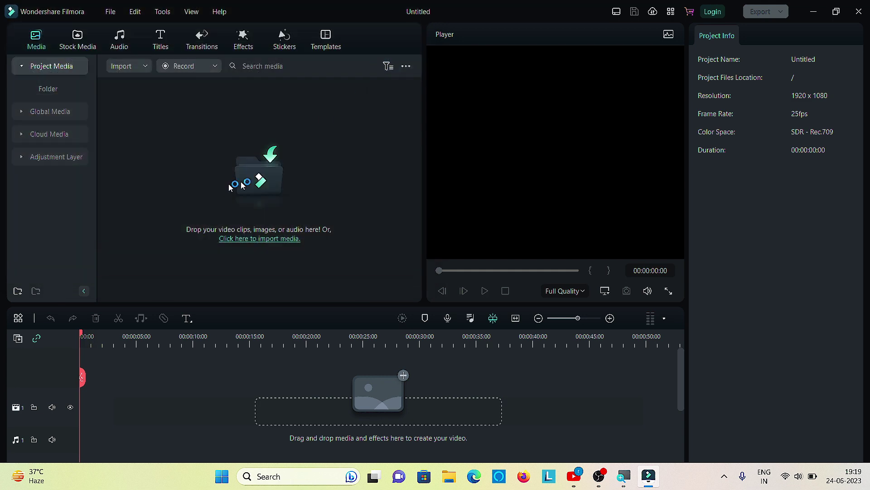
left_click(245, 183)
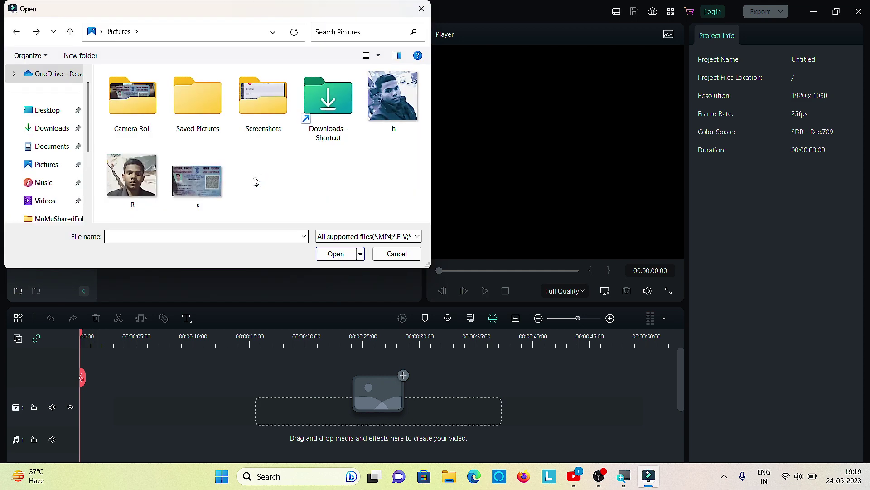
left_click(421, 8)
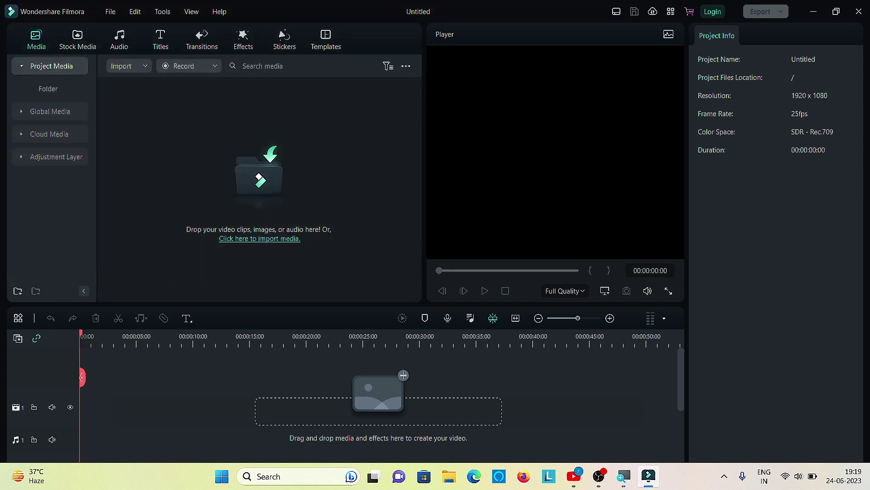
key("ctrl+o")
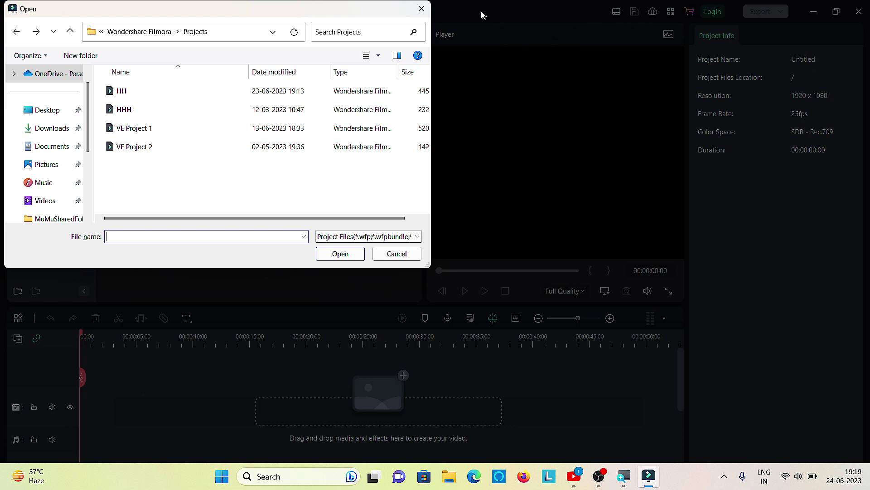
left_click(424, 10)
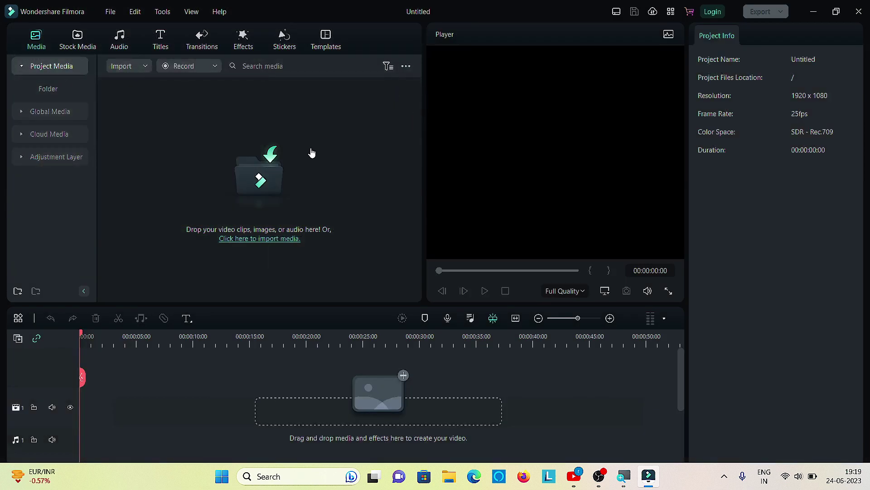
Import the image "h" from the Pictures folder into the project media.
left_click(281, 175)
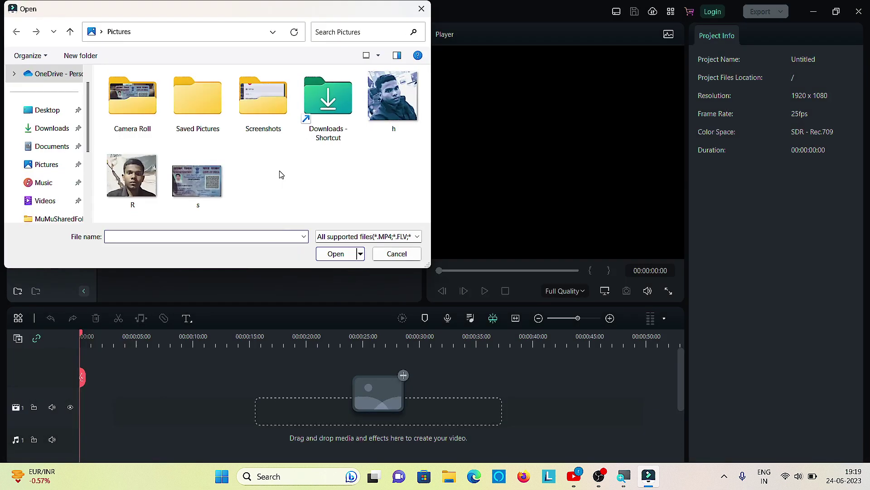
left_click(394, 105)
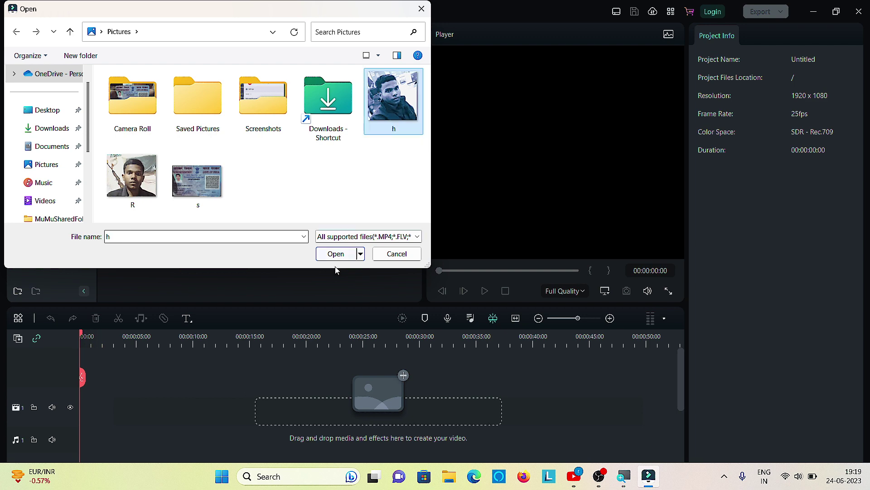
left_click(336, 254)
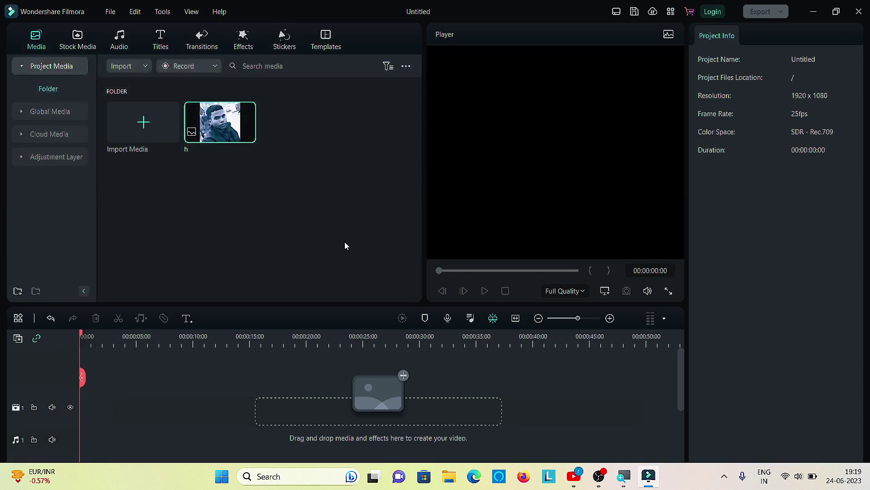
Delete the image "h" from the project media.
right_click(226, 128)
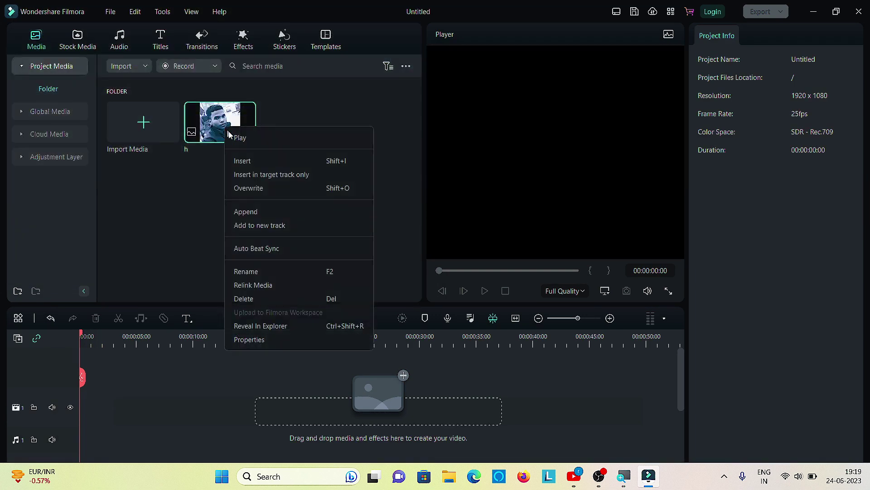
left_click(257, 298)
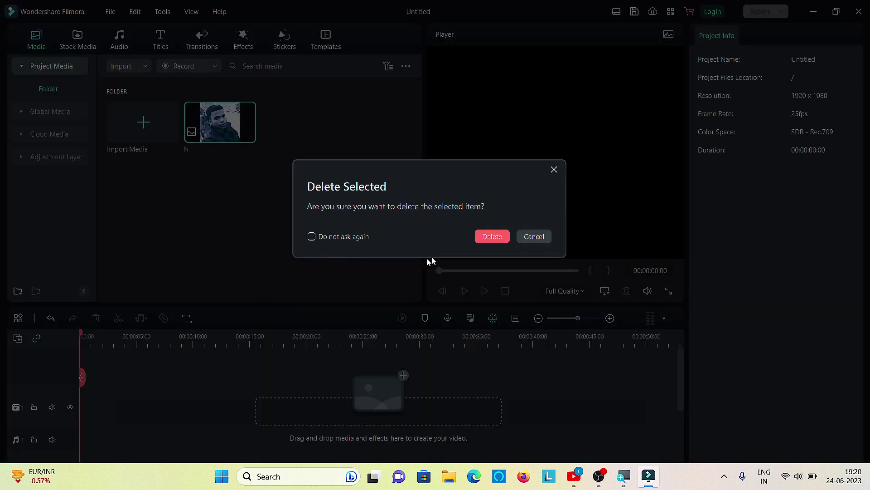
left_click(496, 238)
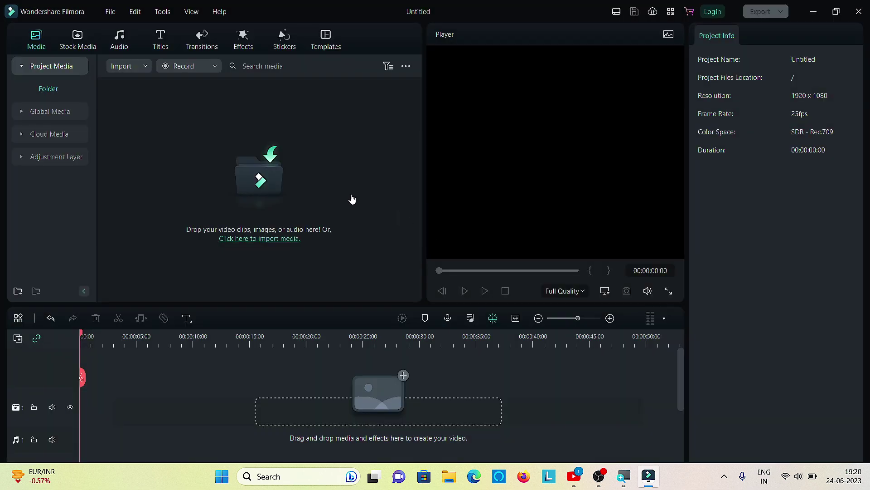
Import the three images "h", "R" and "s" together from the Pictures folder into the project media.
left_click(254, 179)
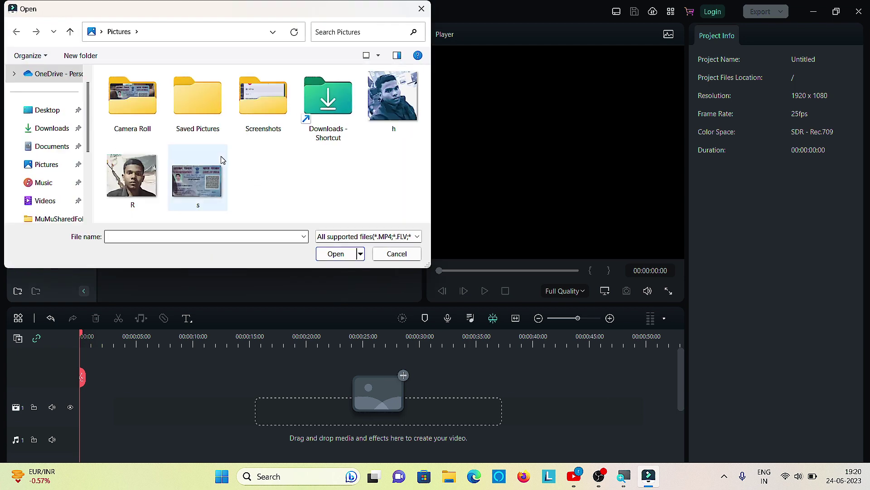
left_click(405, 103)
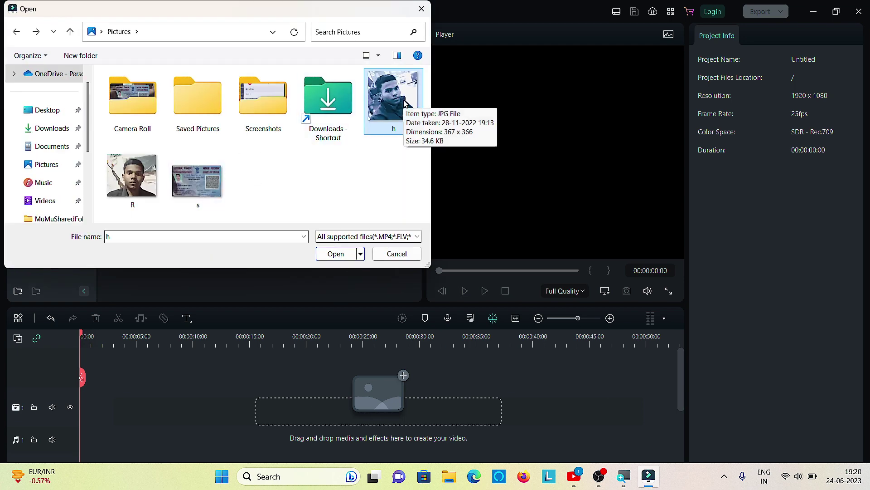
left_click(134, 179, "ctrl")
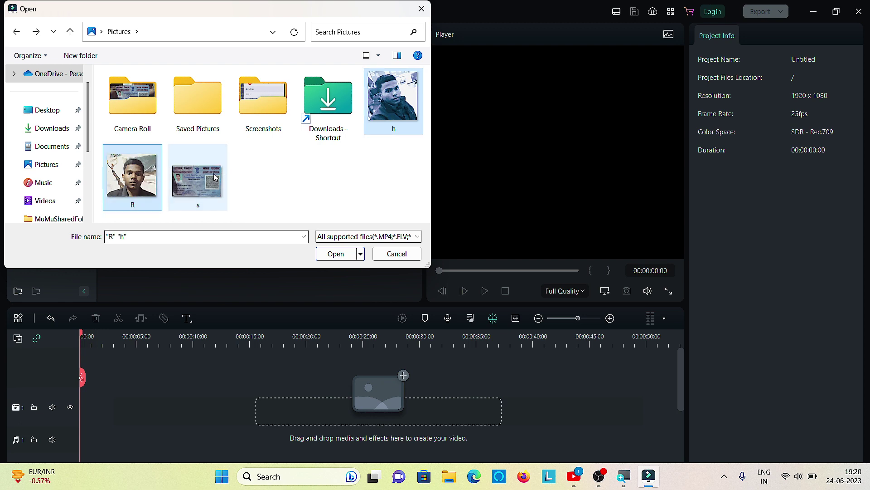
left_click(213, 176, "ctrl")
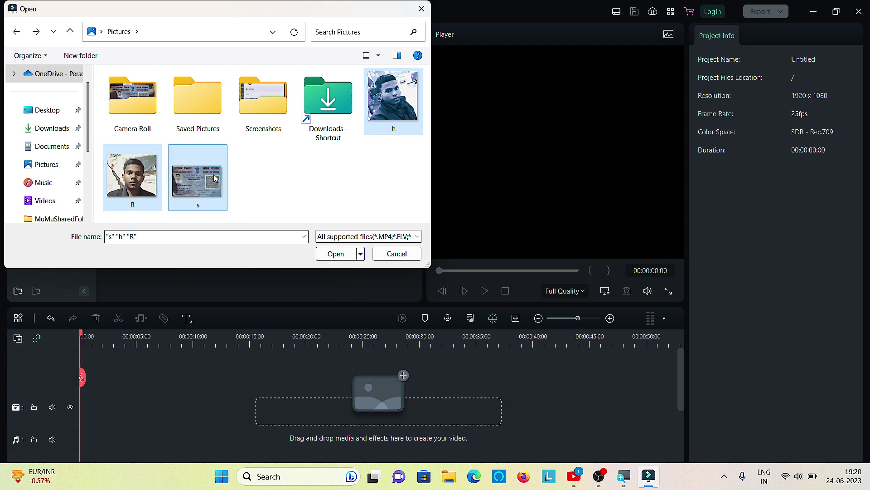
left_click(338, 254)
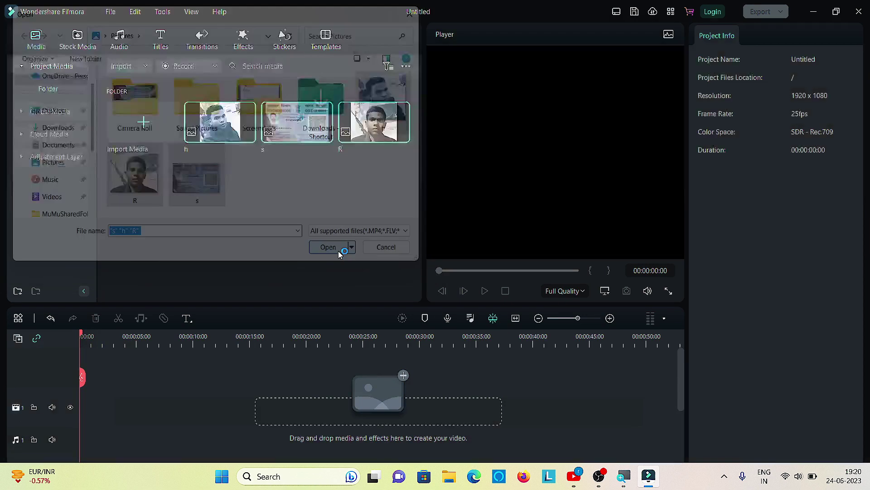